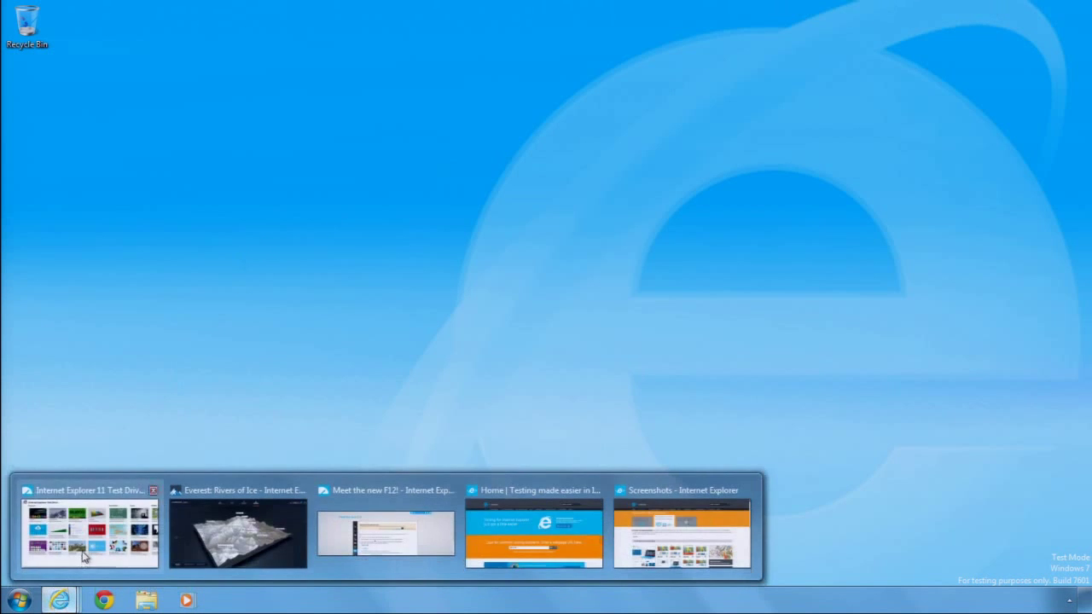
Restore the Internet Explorer window showing the Test Drive demo page.
click(86, 537)
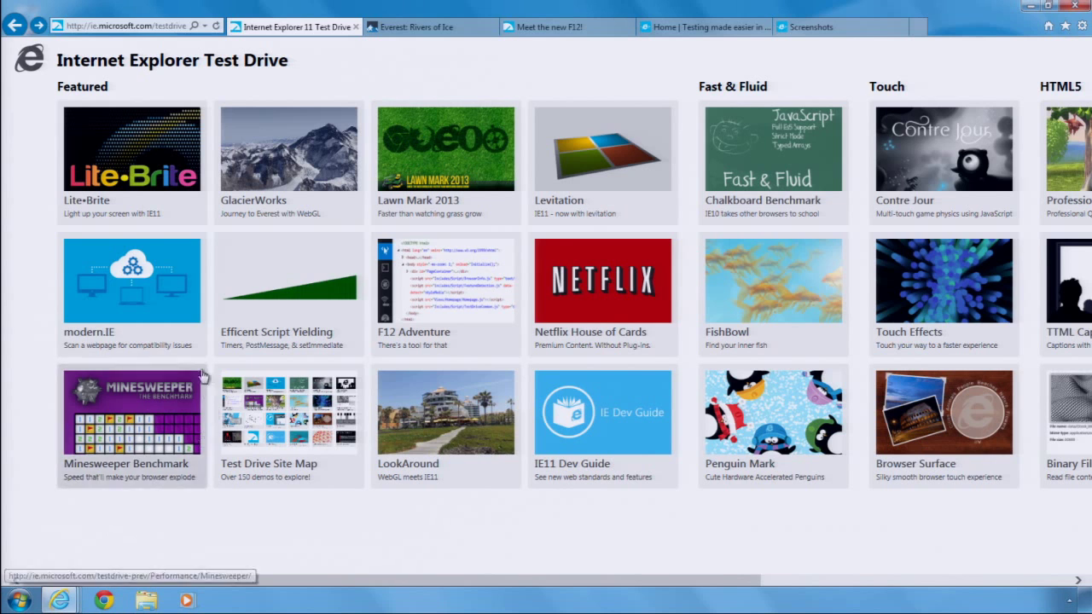
Run IE's Lite-Brite benchmark to its 4.04-second finish, then bring up the same page in Chrome.
click(103, 155)
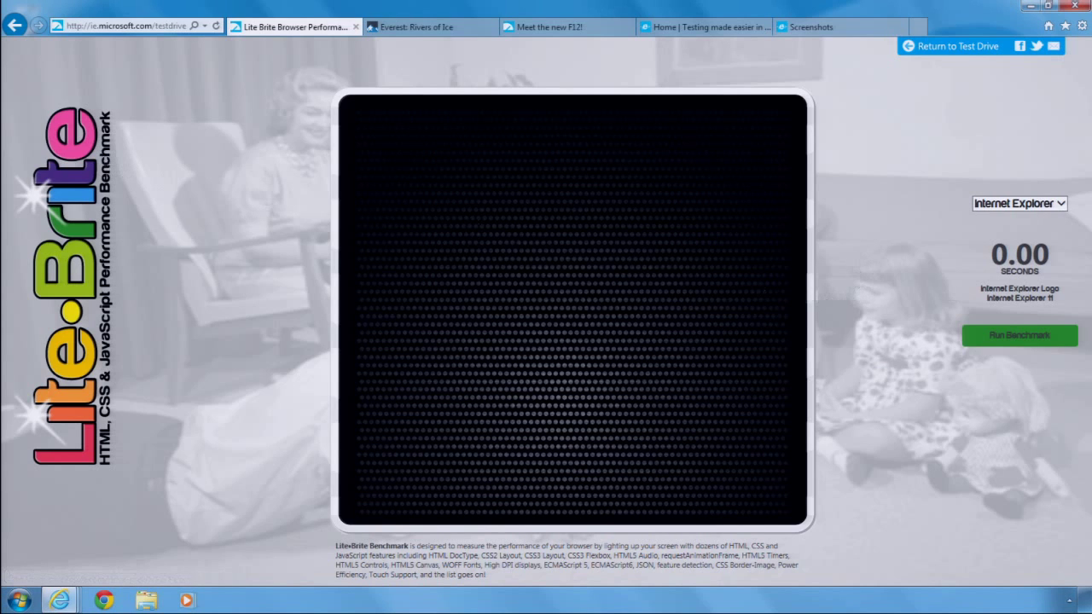
click(1018, 334)
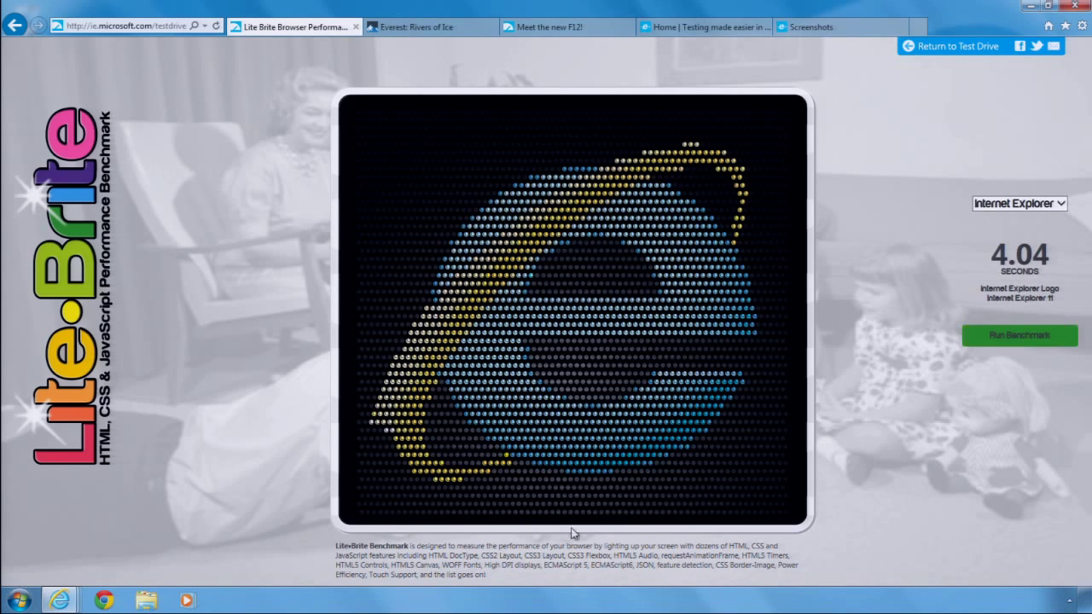
click(102, 602)
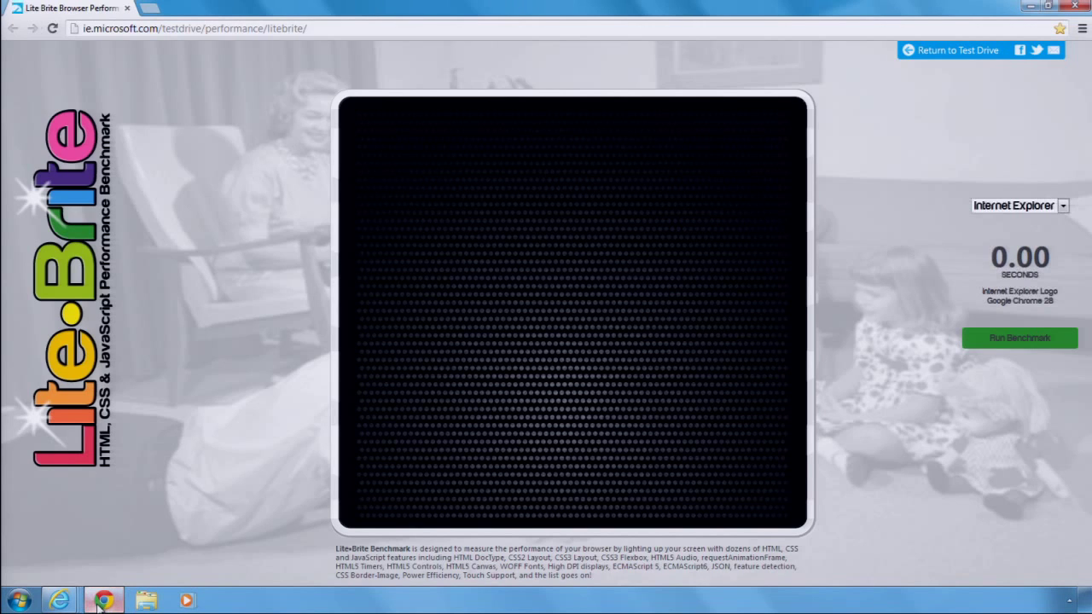
Run Chrome's Lite-Brite benchmark past 19 seconds unfinished, then close Chrome.
click(1017, 339)
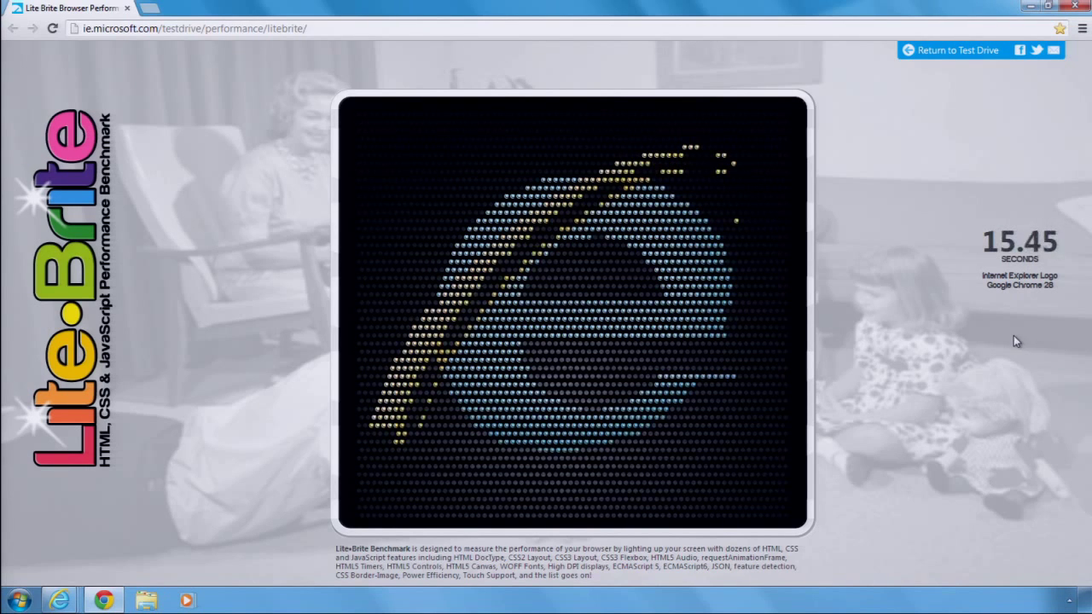
click(1074, 7)
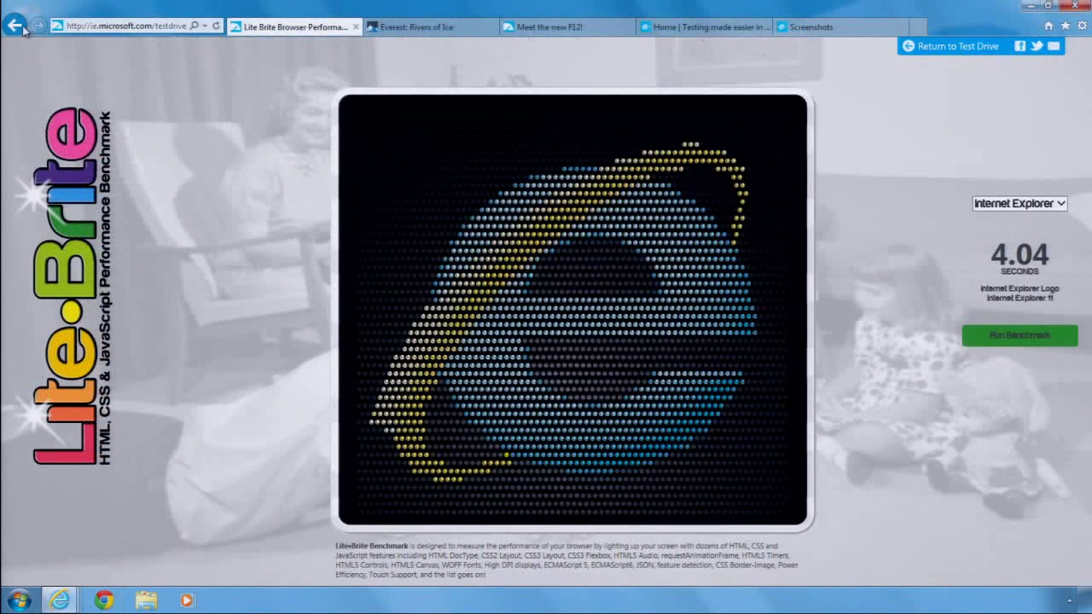
Go back to the Test Drive gallery and switch to the 'Everest: Rivers of Ice' tab.
click(15, 25)
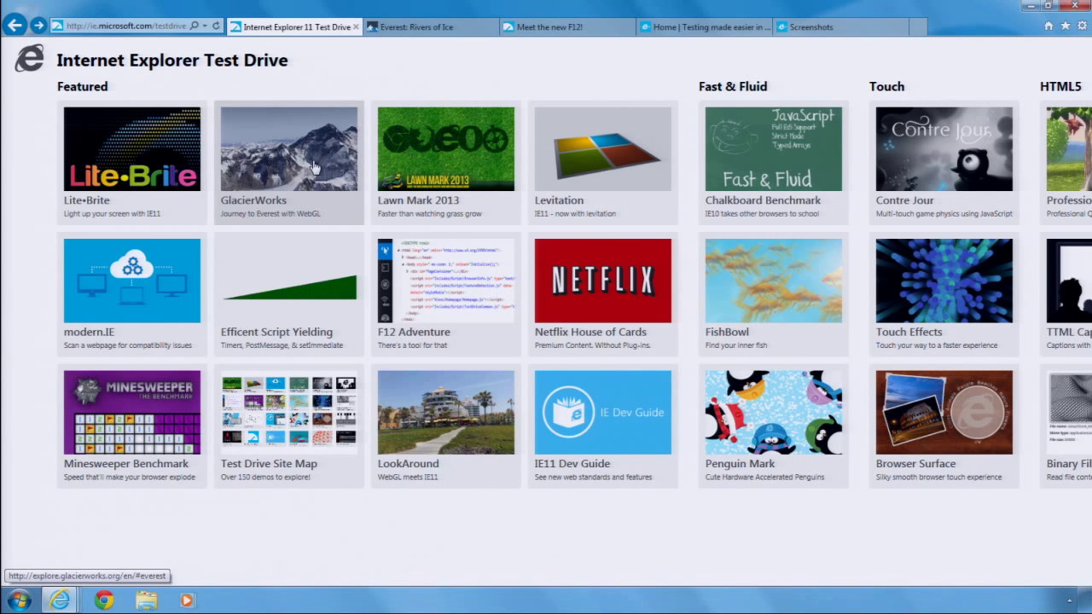
click(463, 28)
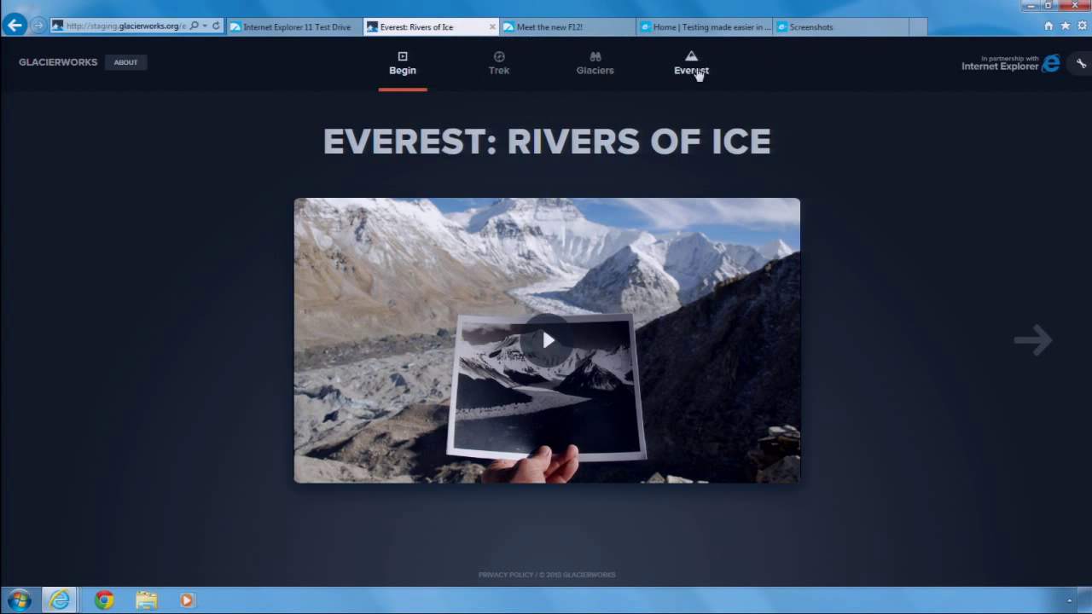
Open GlacierWorks' Everest 3D terrain map and zoom to Lhotse's description.
click(696, 71)
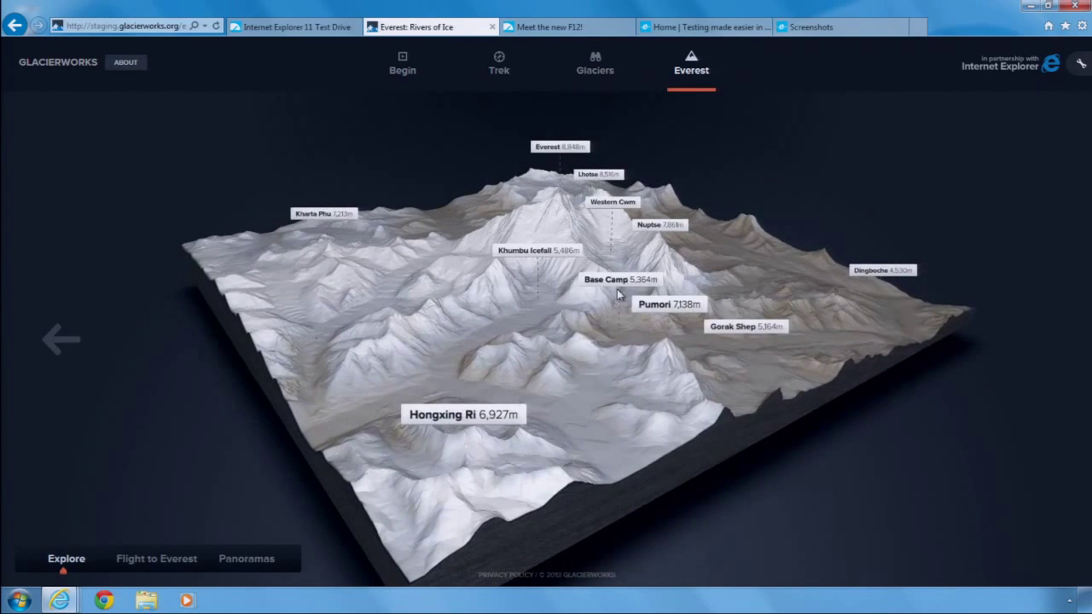
click(602, 182)
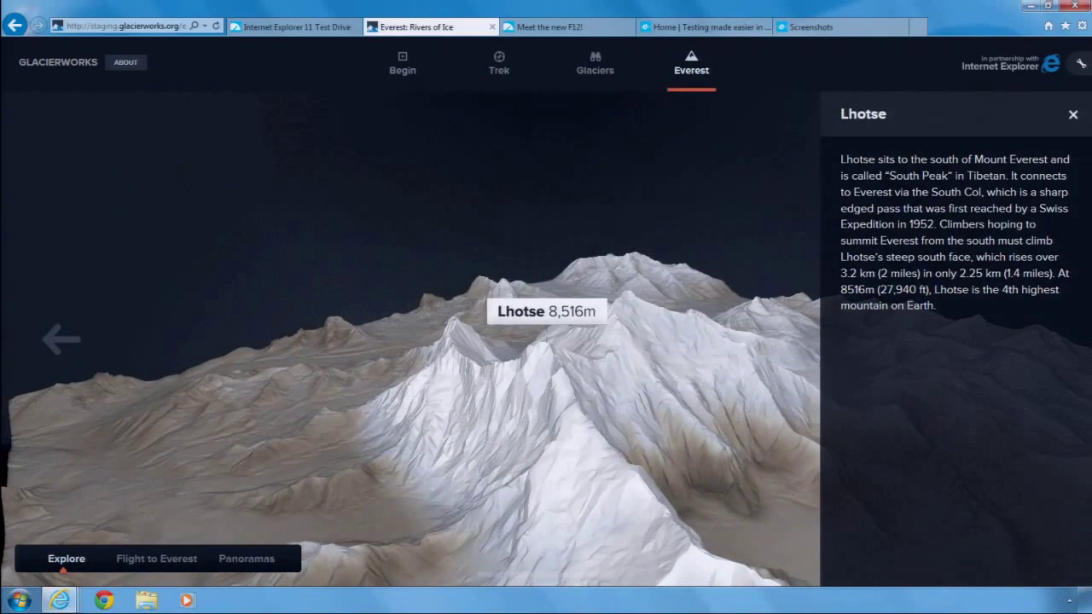
click(1072, 113)
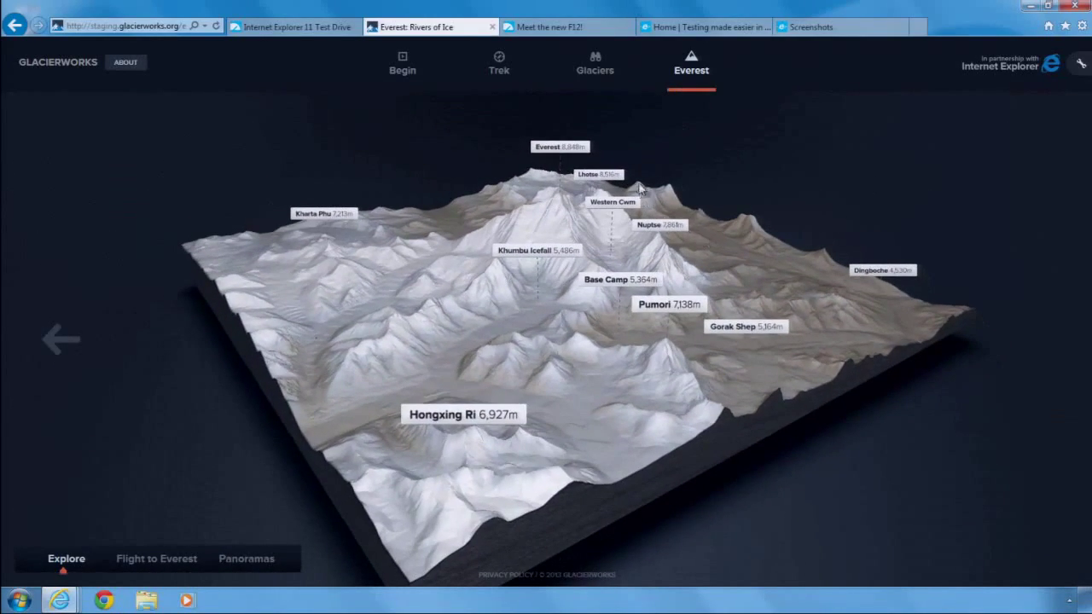
scroll(618, 209, down, 2)
scroll(618, 208, up, 5)
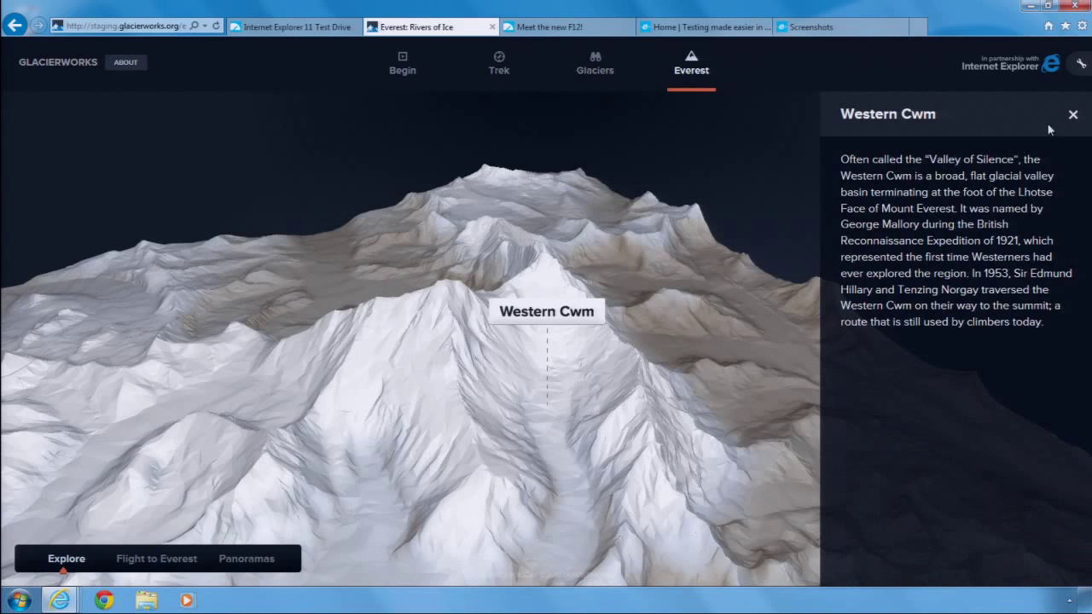
click(1071, 116)
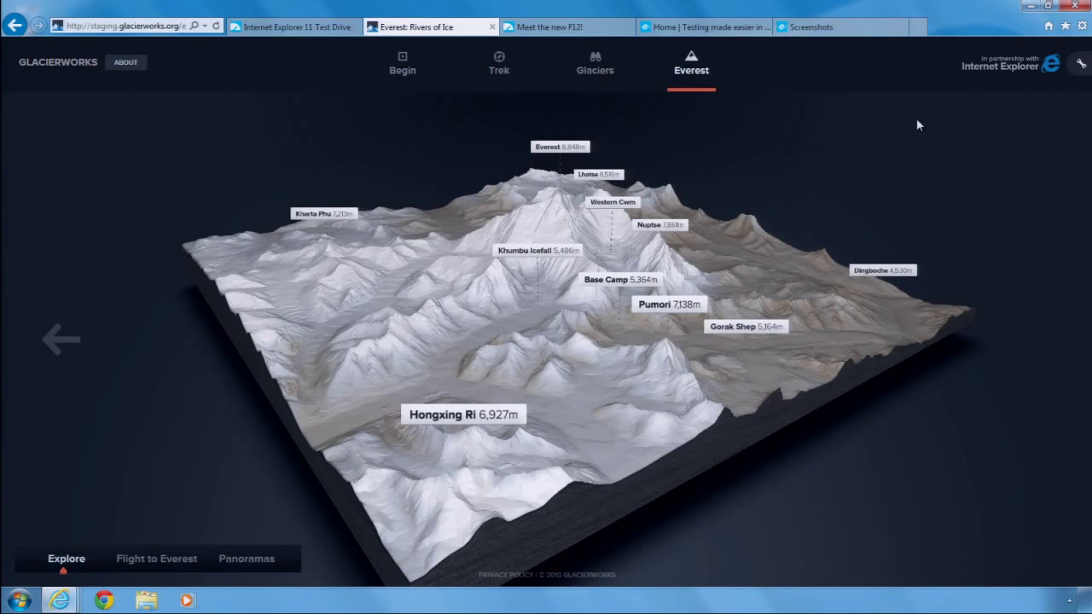
click(541, 28)
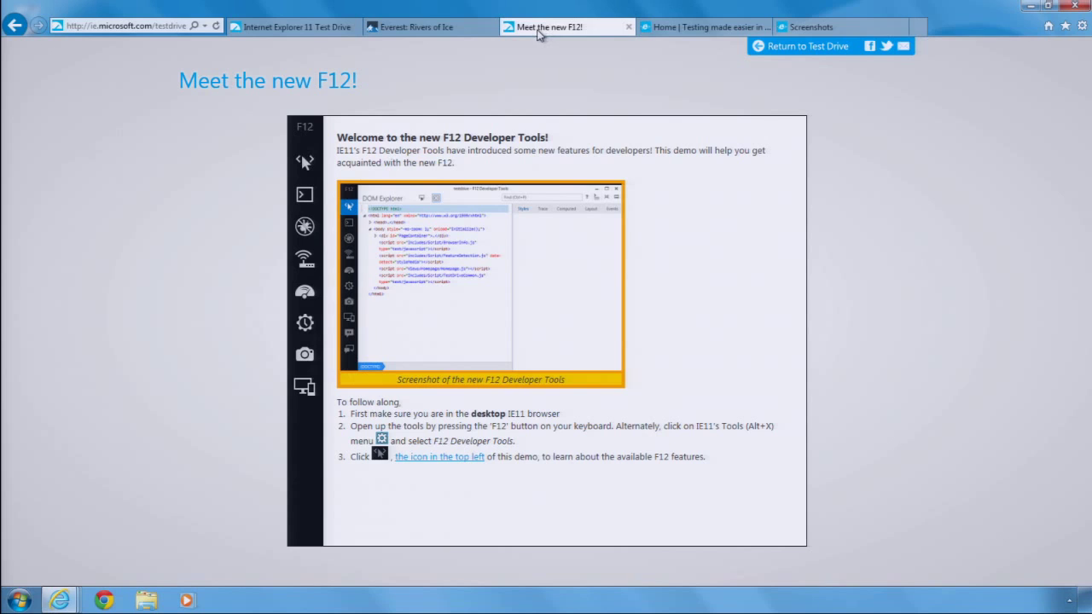
With F12 tools open, start the DOM Explorer lesson and inspect the green circle element.
key(F12)
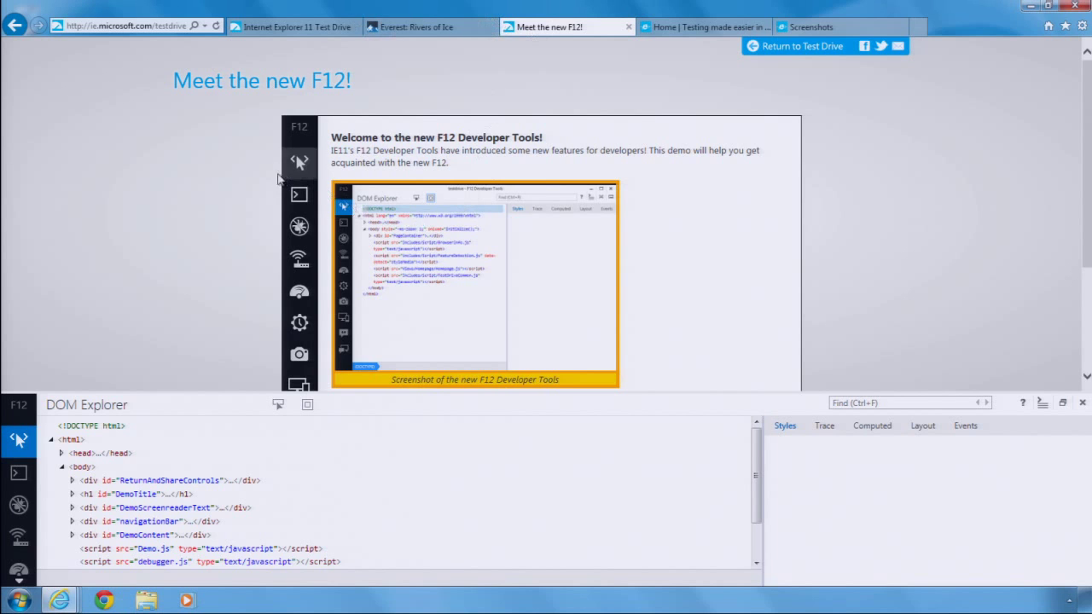
click(300, 166)
right_click(348, 369)
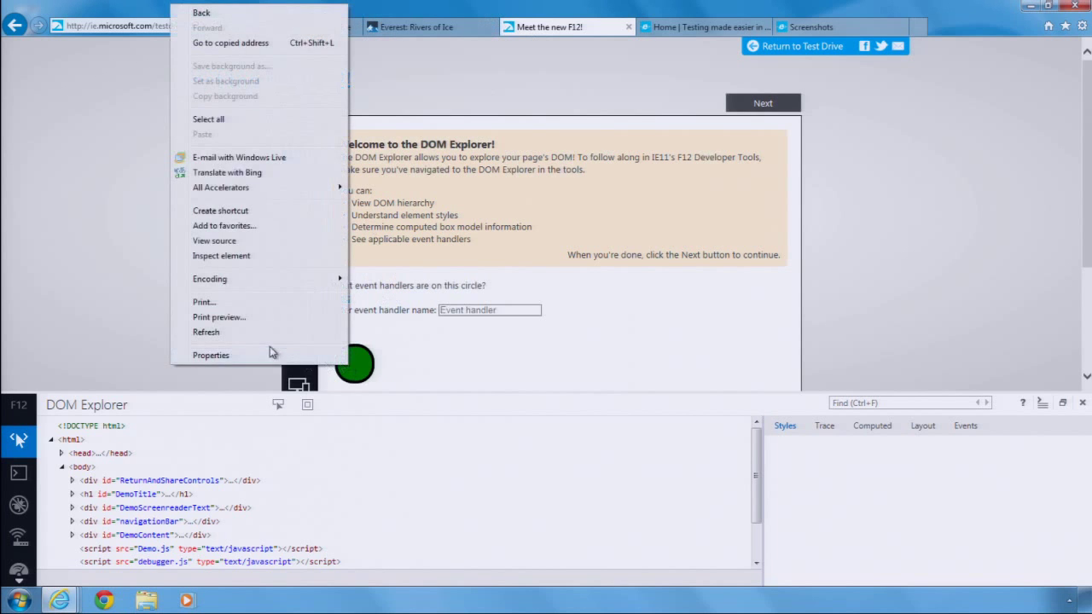
click(251, 254)
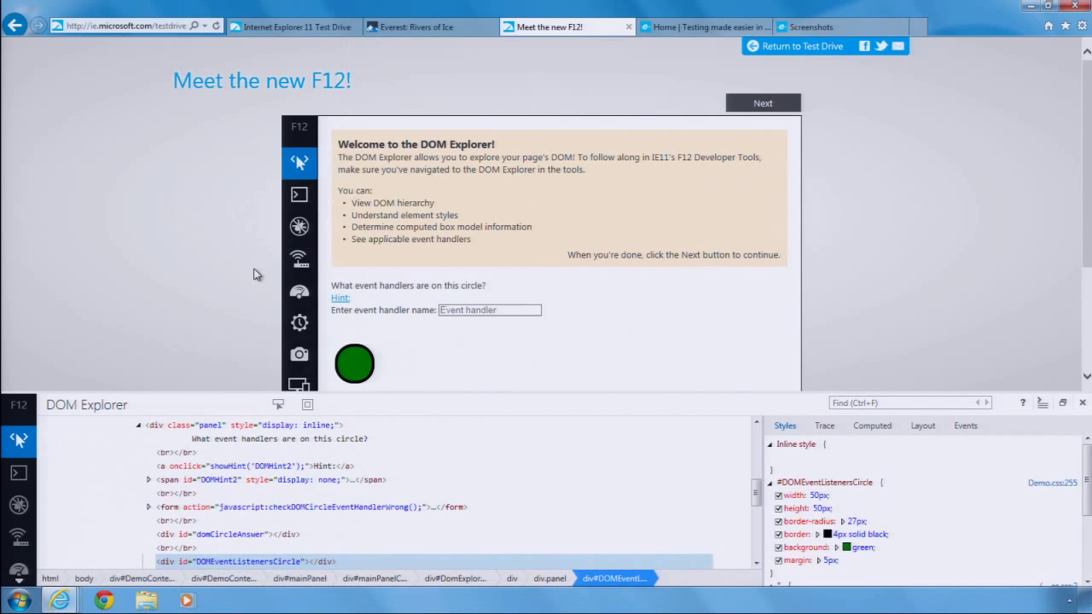
Add an inline background-color of yellow to the green circle.
click(809, 464)
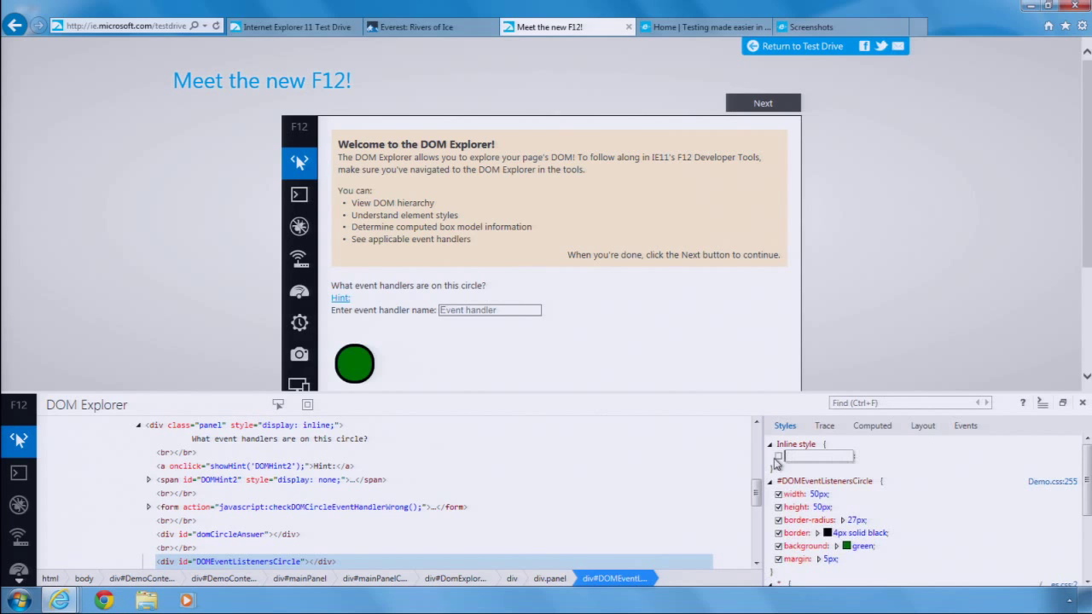
text(background)
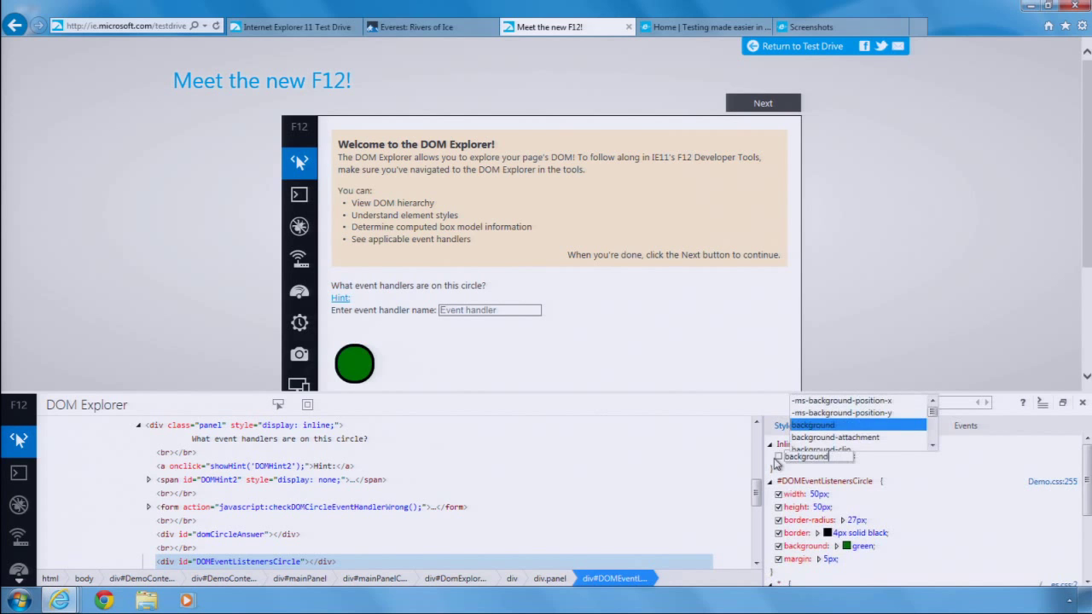
text(-color)
key(Tab)
text(yell)
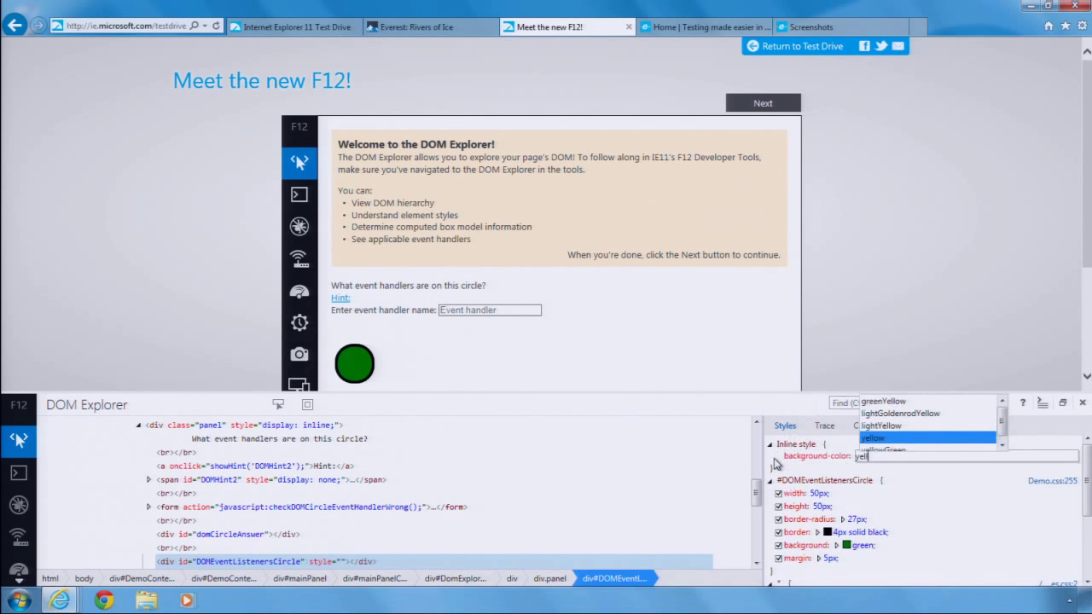
key(Return)
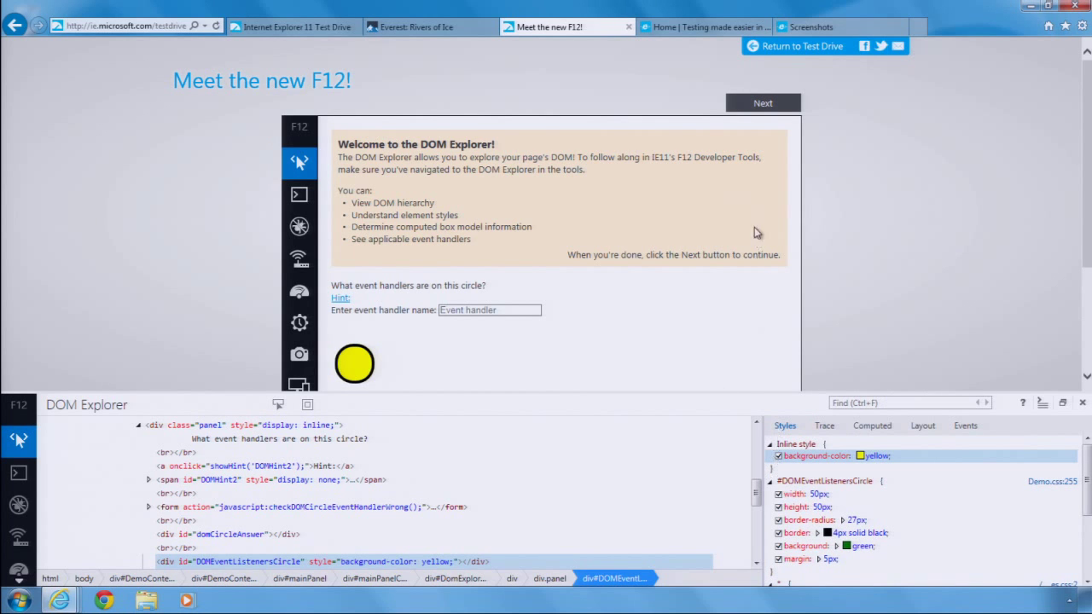
Fix the tile photo by moving dom2.png above dom3.png, then advance to the memory lesson.
click(765, 107)
right_click(418, 333)
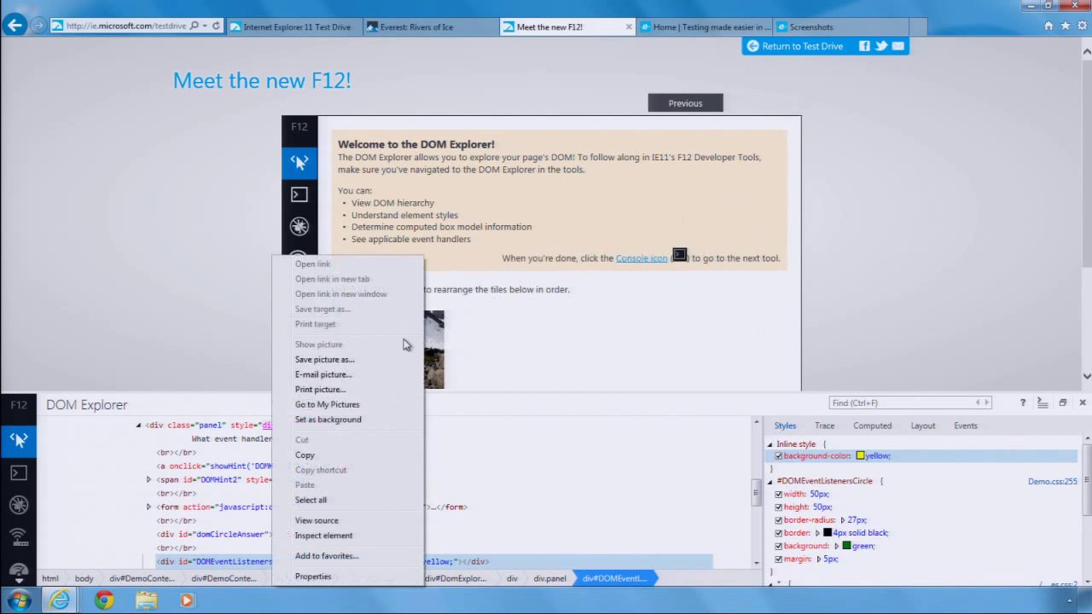
click(324, 535)
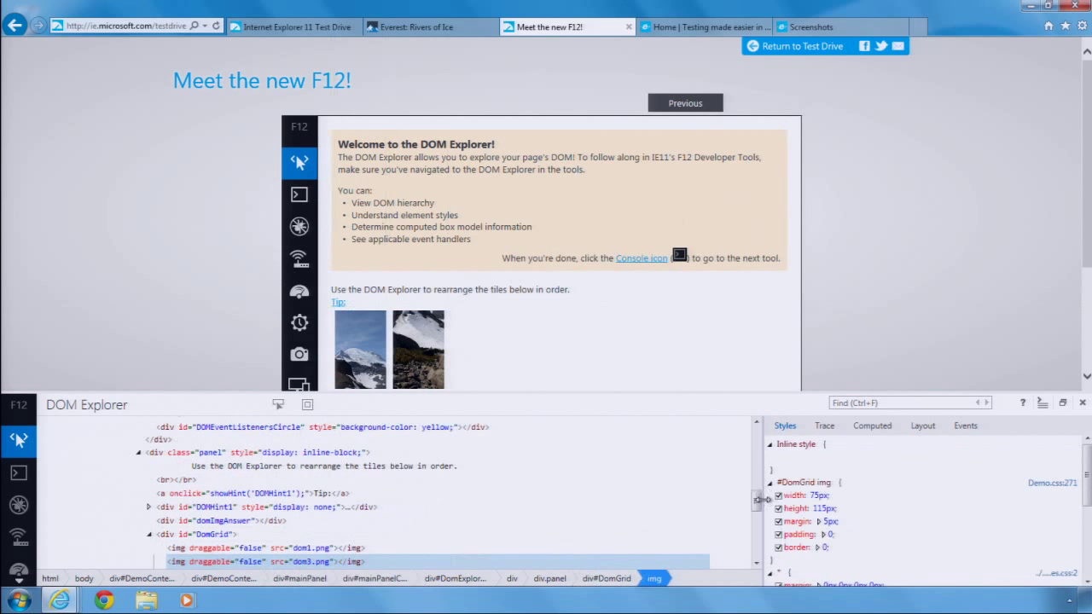
scroll(759, 503, down, 3)
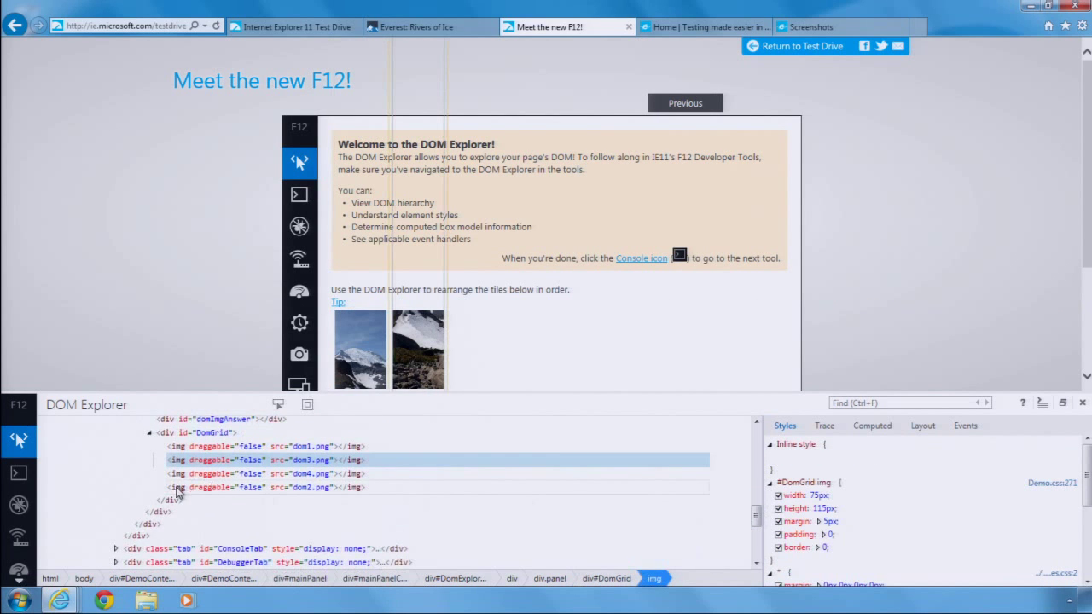
drag(178, 490, 179, 460)
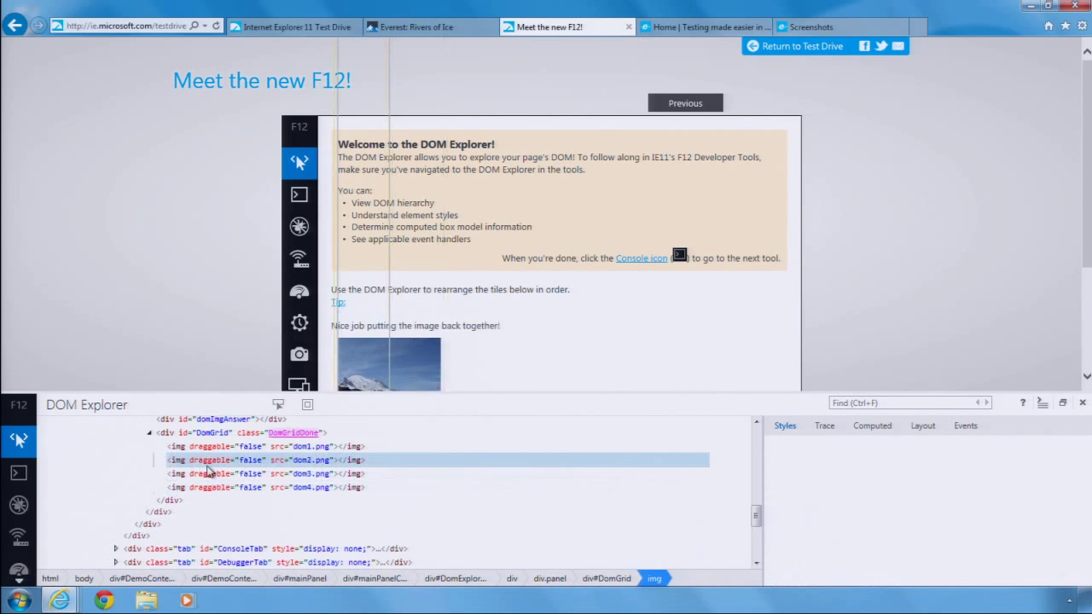
drag(1083, 254, 1073, 311)
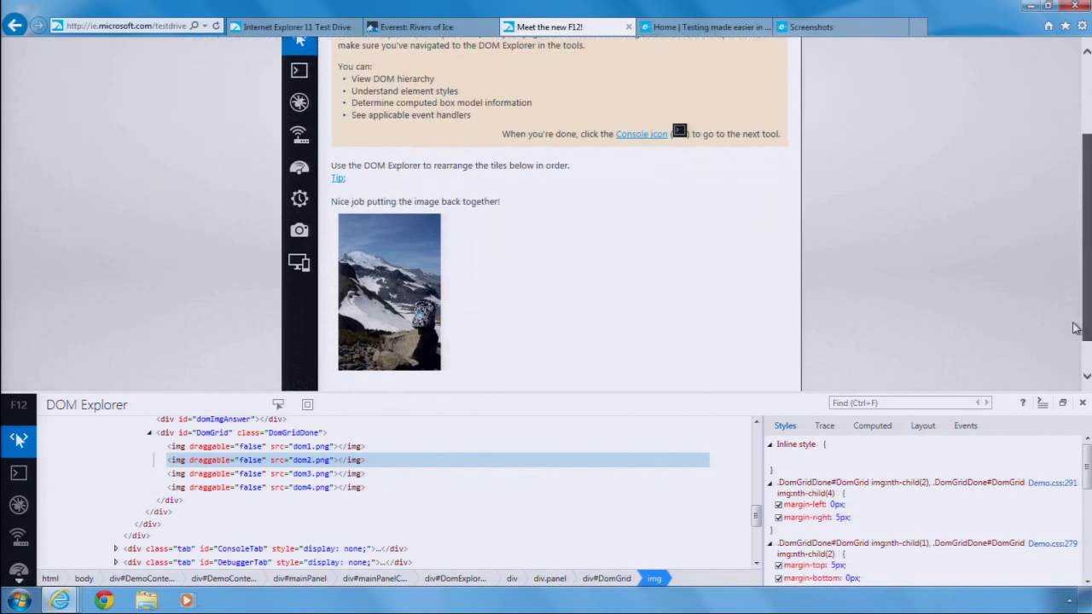
click(298, 238)
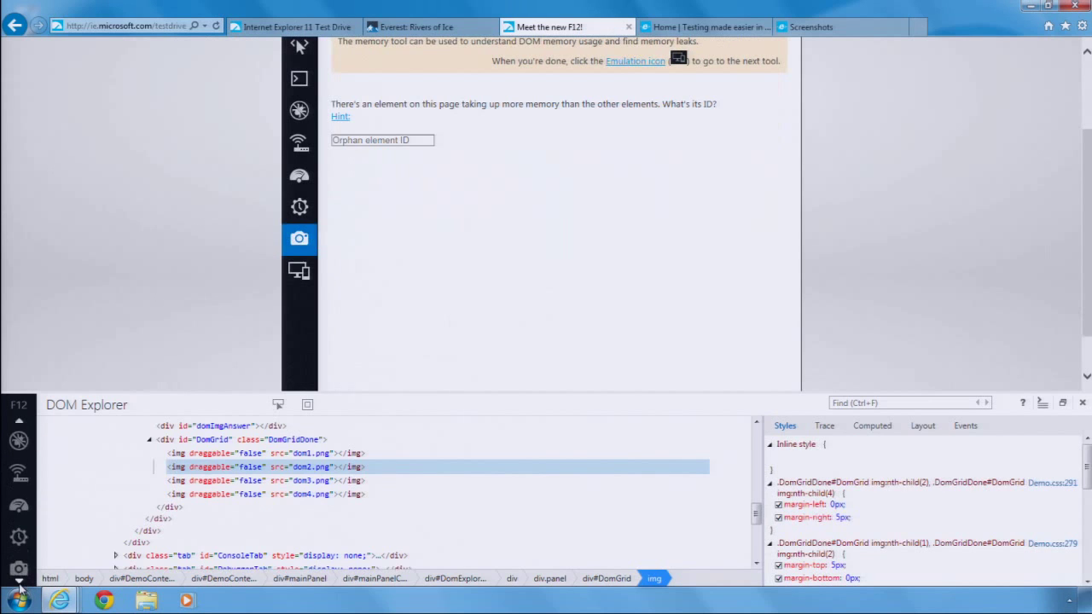
Take two F12 memory heap snapshots, compare the +5 objects, then return to Test Drive.
click(21, 538)
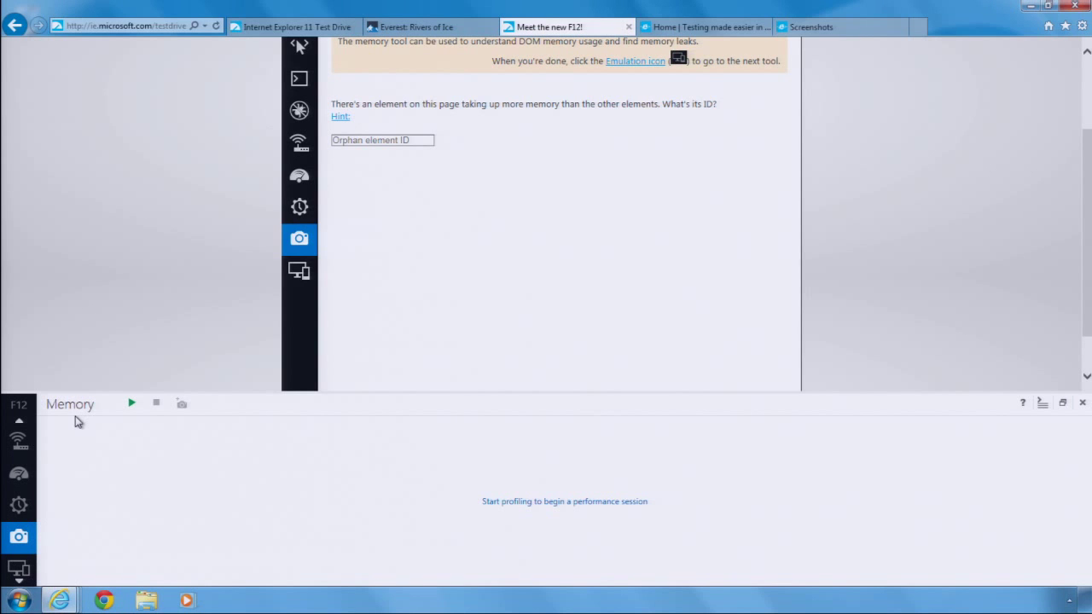
click(132, 405)
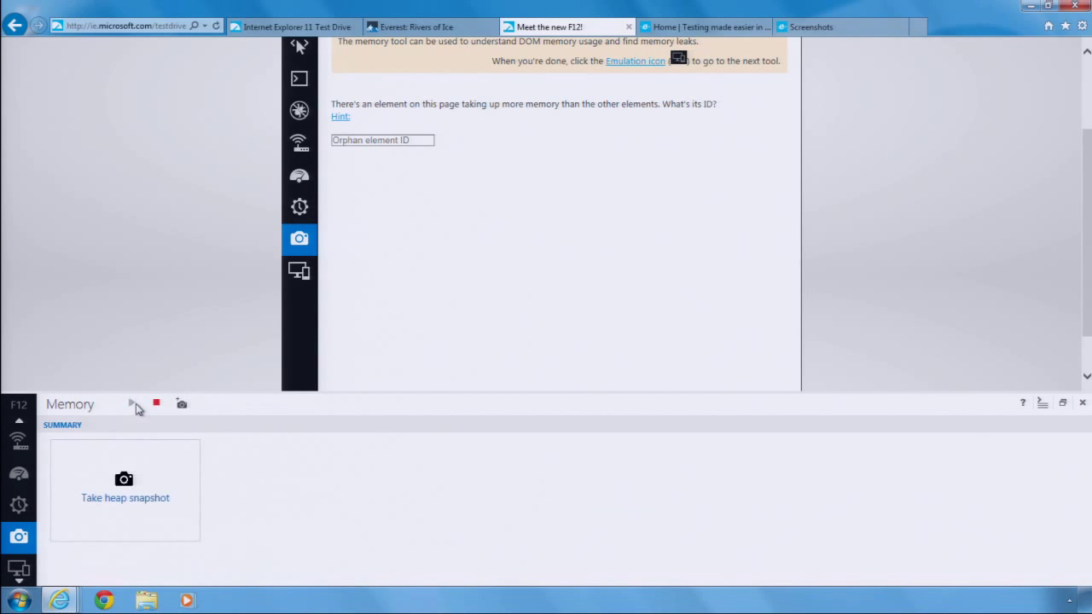
click(106, 478)
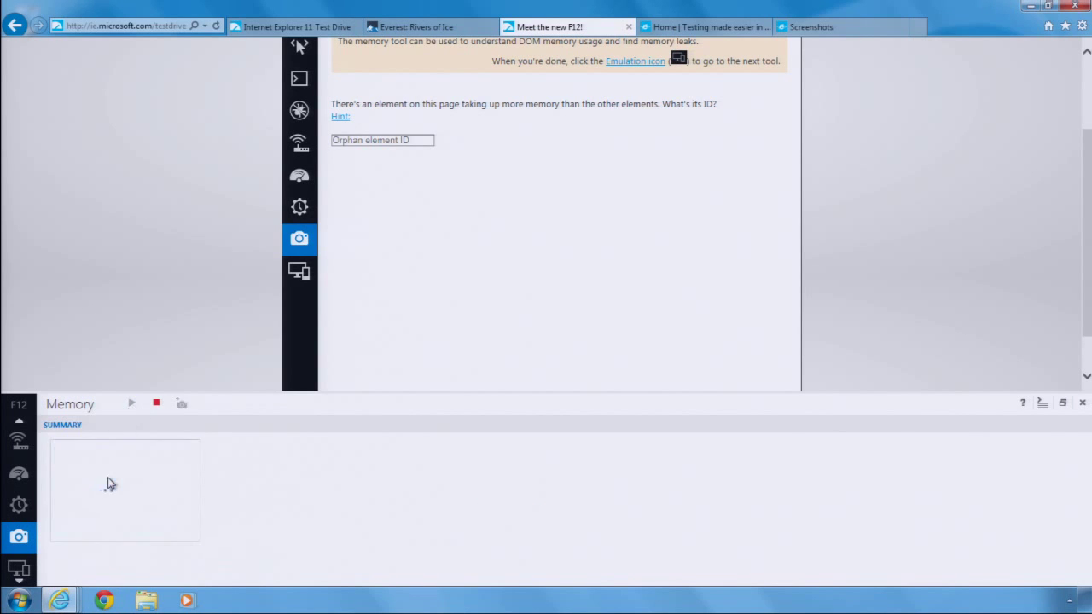
click(341, 118)
click(300, 476)
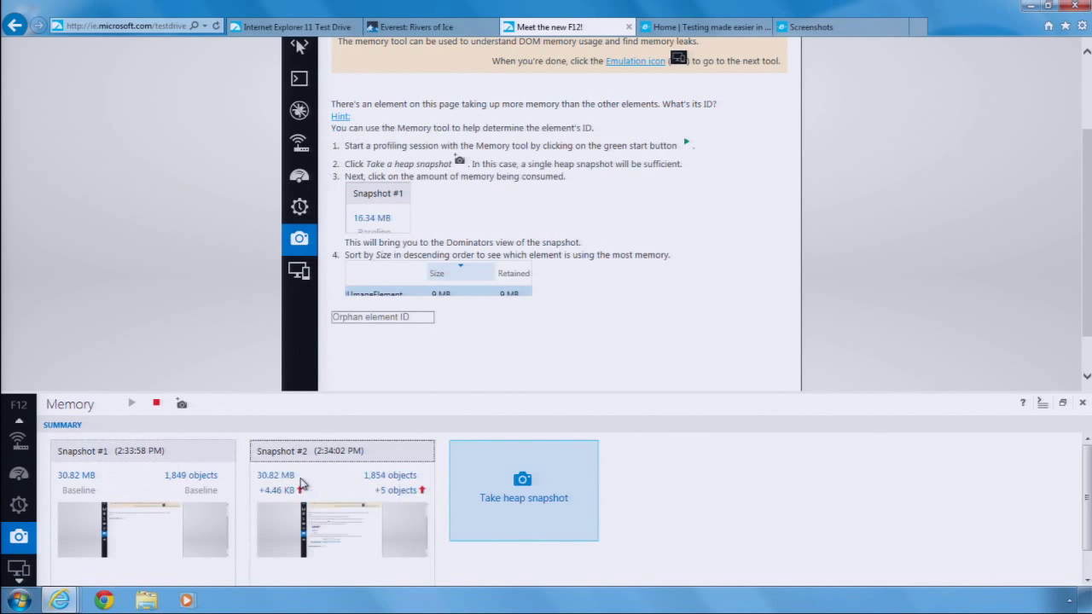
click(394, 493)
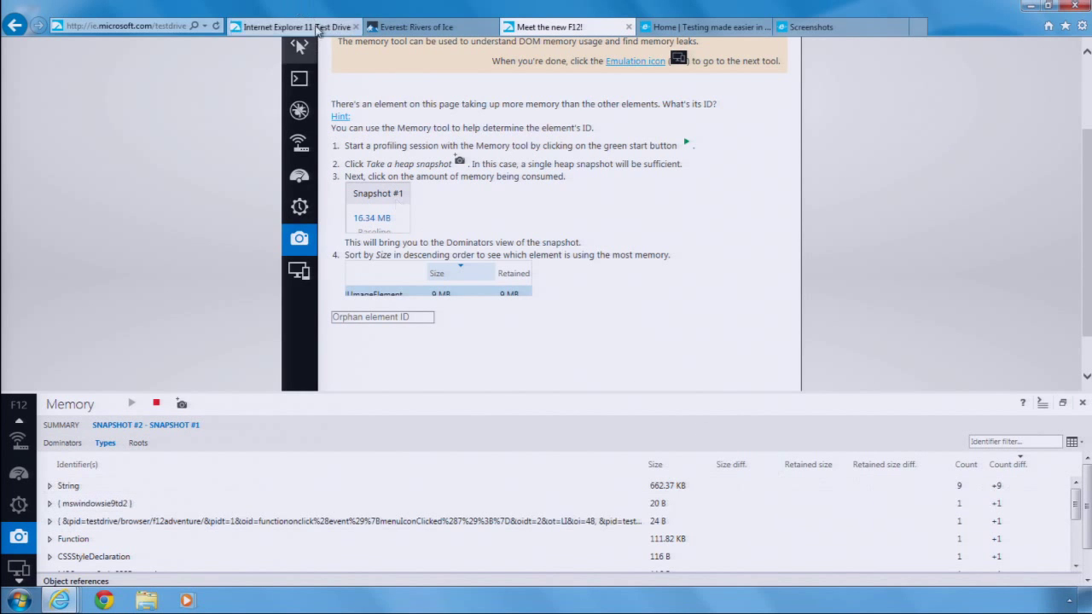
click(310, 36)
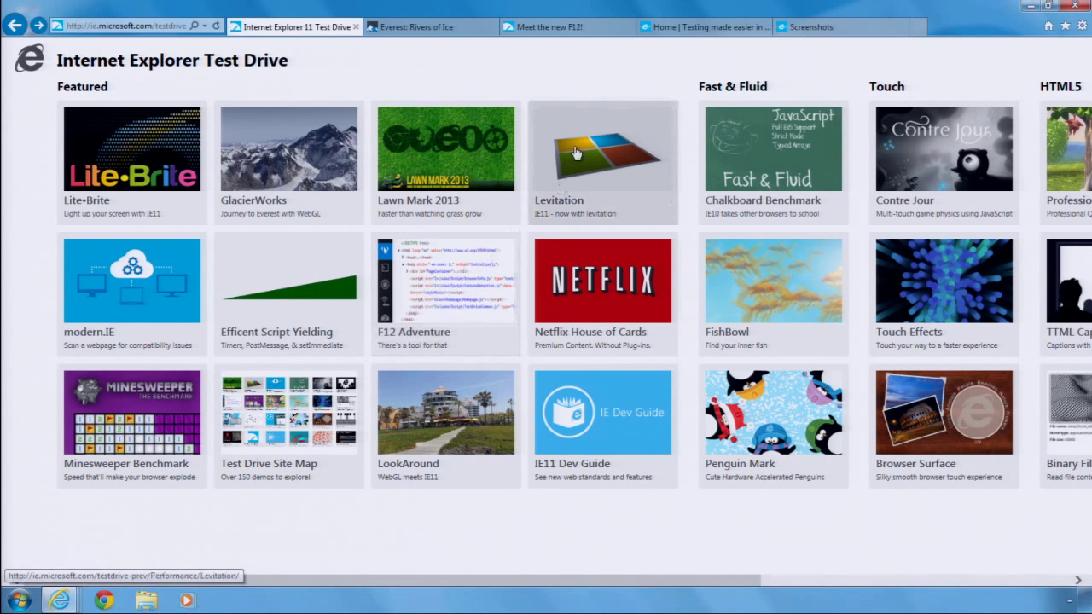
click(662, 34)
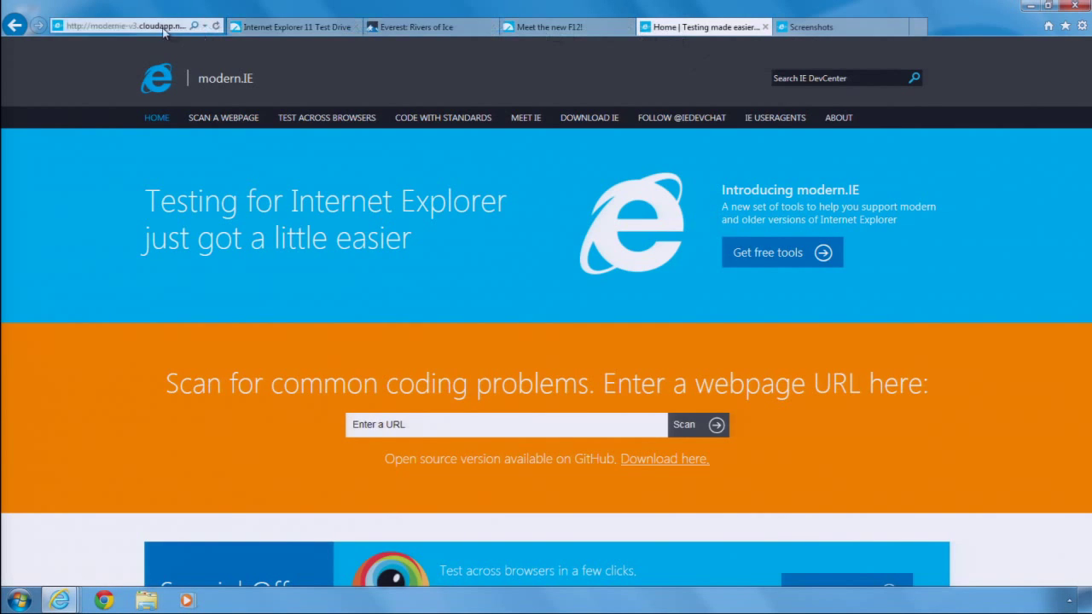
click(504, 420)
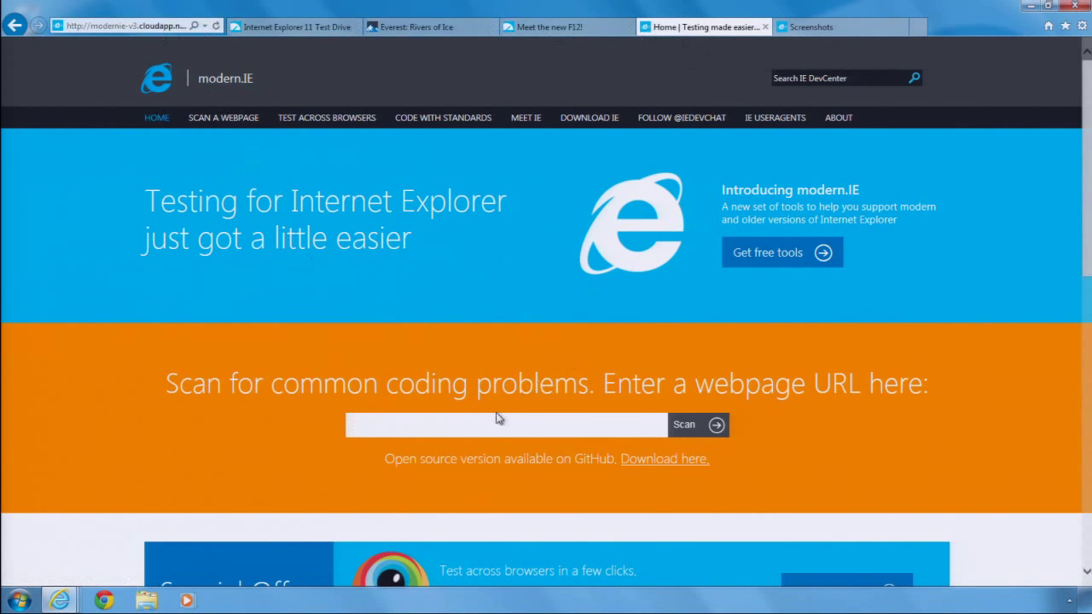
text(www.microsoft.com)
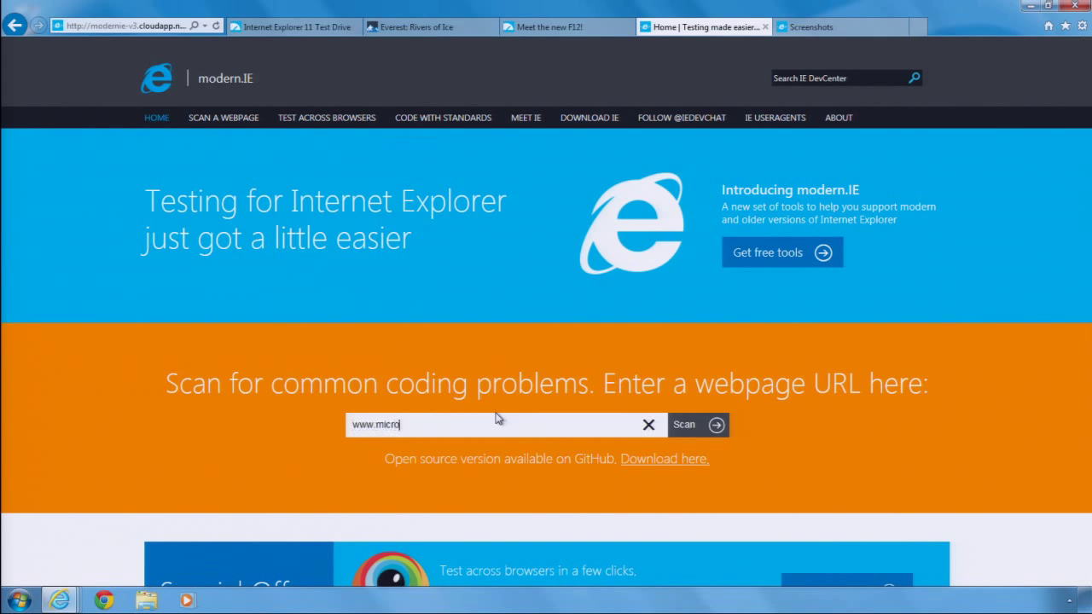
click(687, 431)
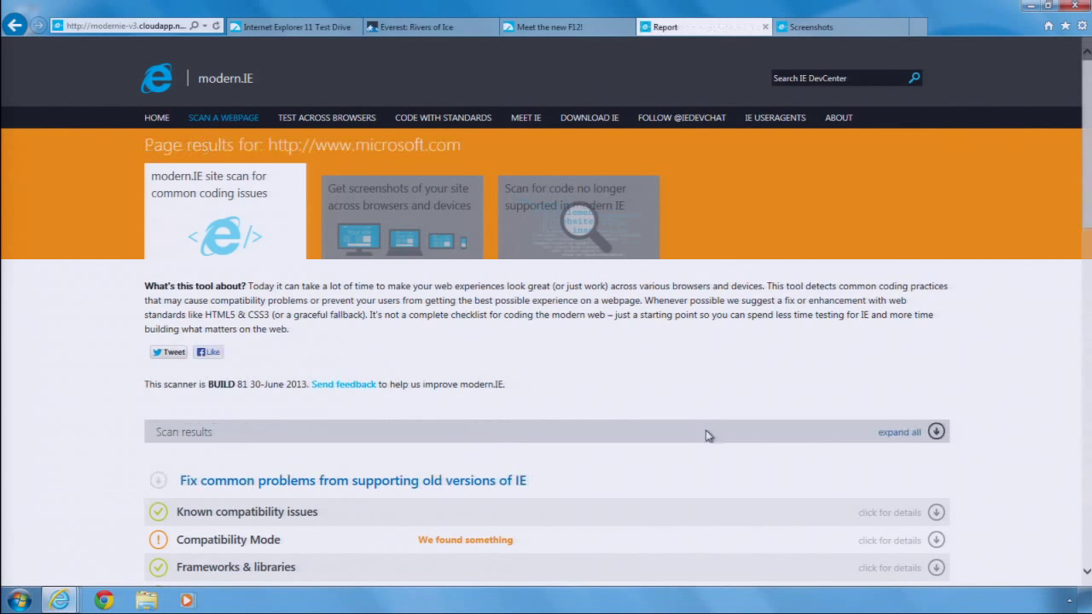
scroll(546, 308, down, 3)
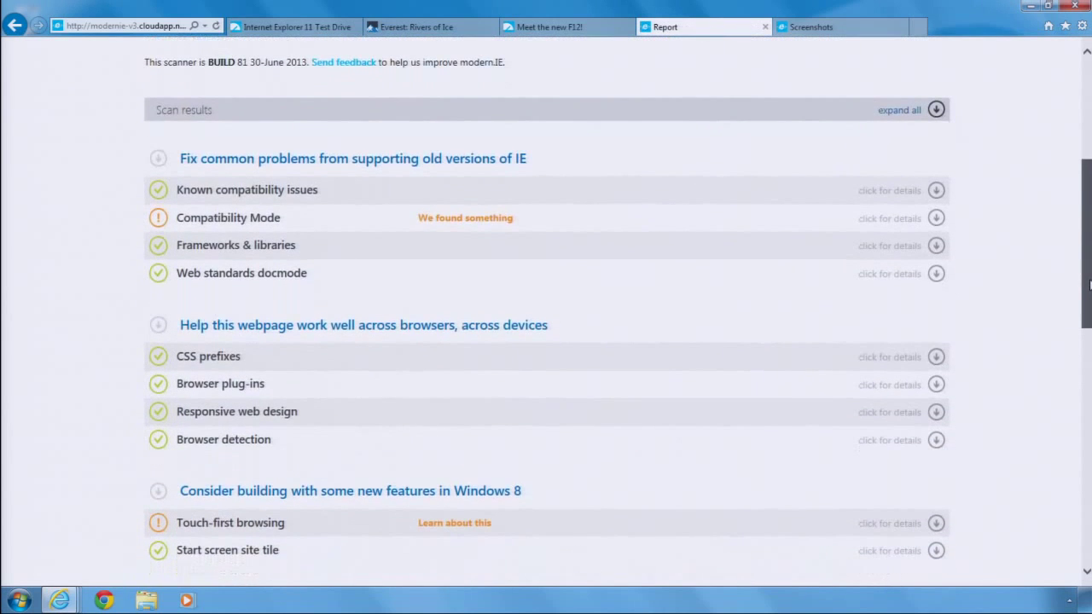
scroll(546, 307, up, 3)
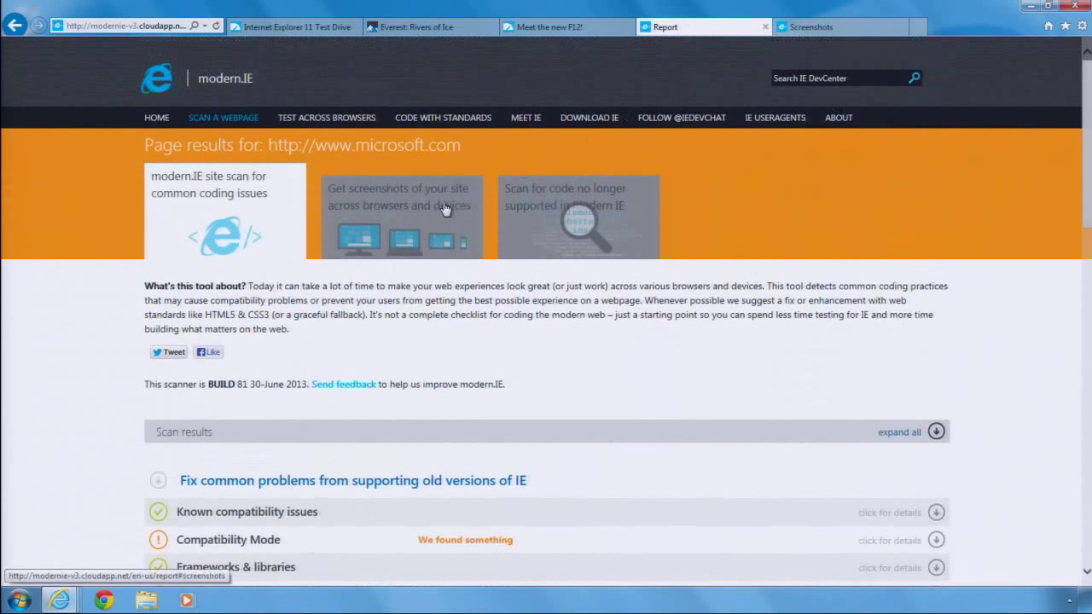
click(436, 210)
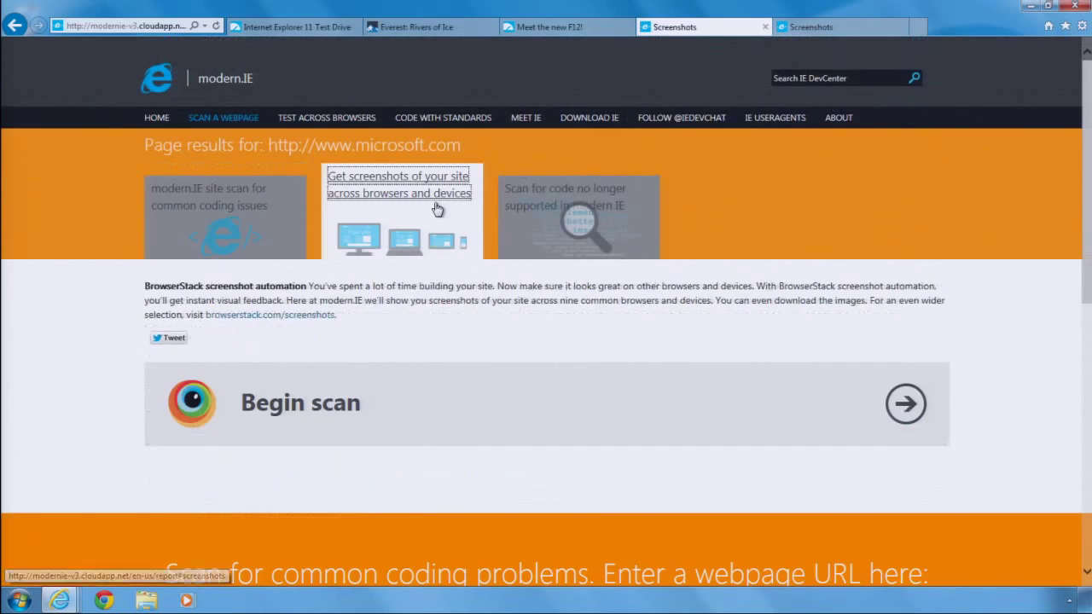
View the finished nine-browser screenshots of microsoft.com and scroll through the thumbnails.
click(810, 27)
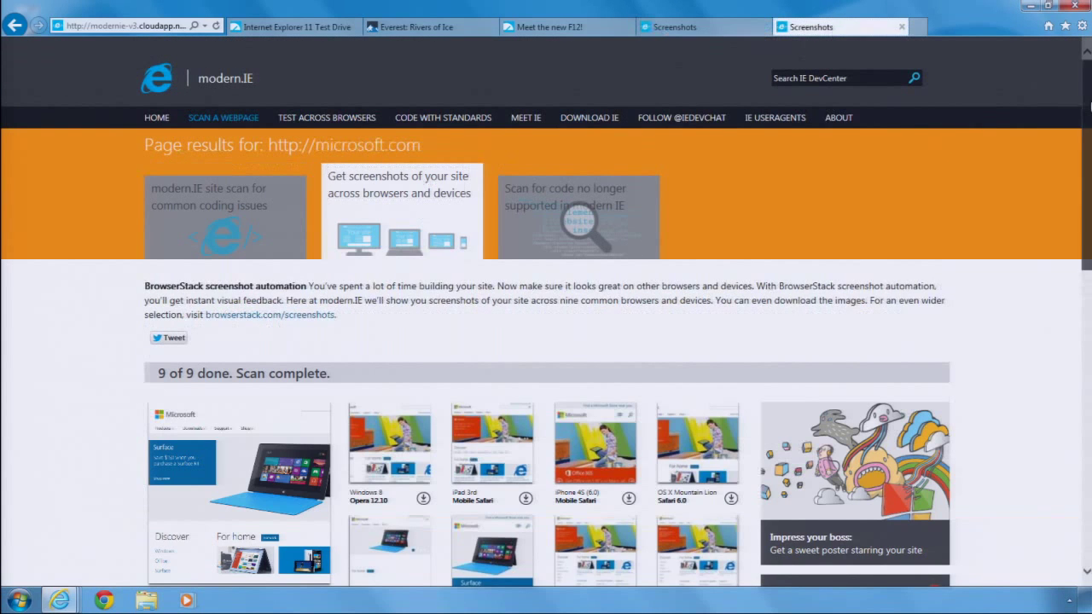
drag(1090, 105, 1077, 178)
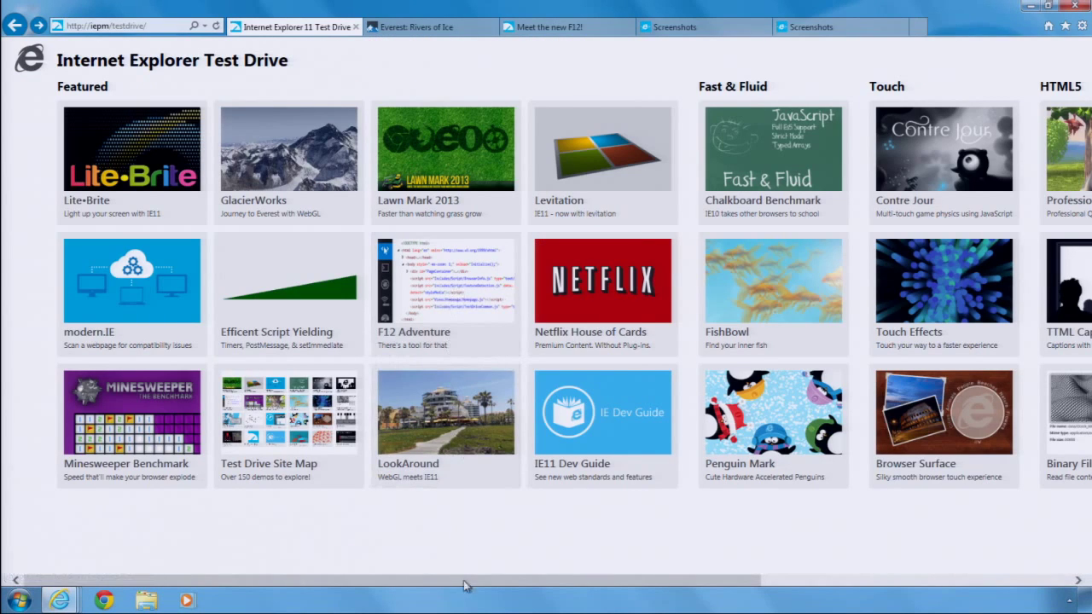
scroll(466, 585, right, 5)
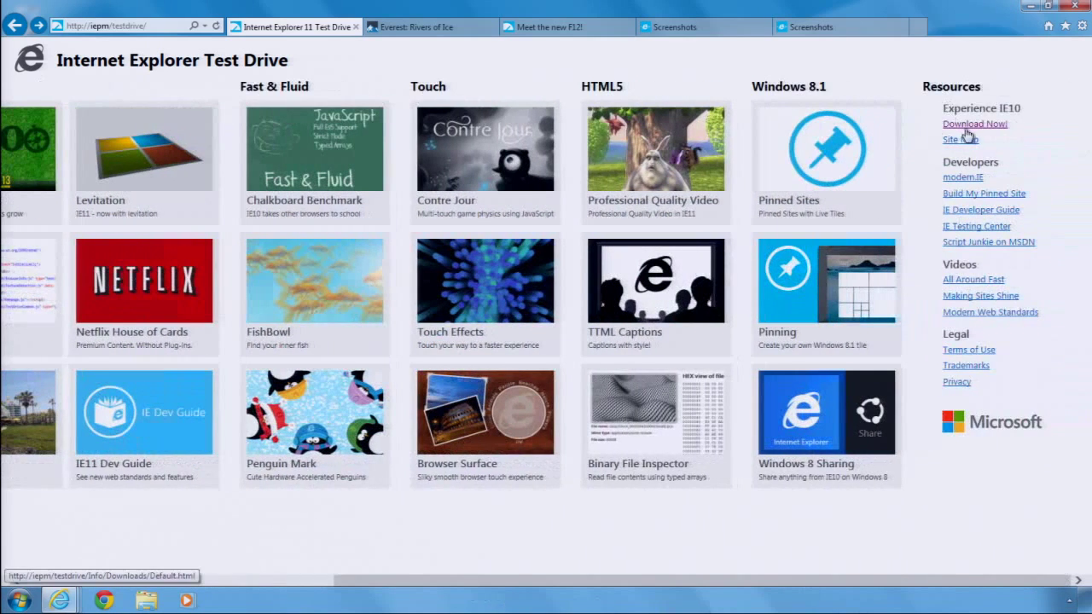
Go to the Test Drive Downloads page and scroll to the IE11 Developer Preview for Windows 7.
click(969, 128)
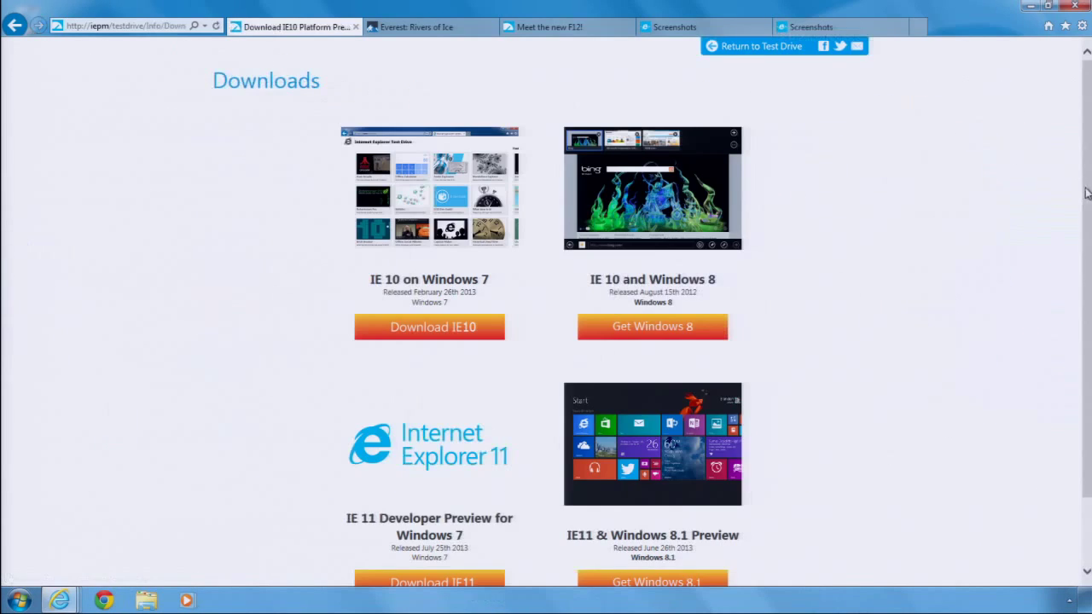
scroll(1086, 194, down, 3)
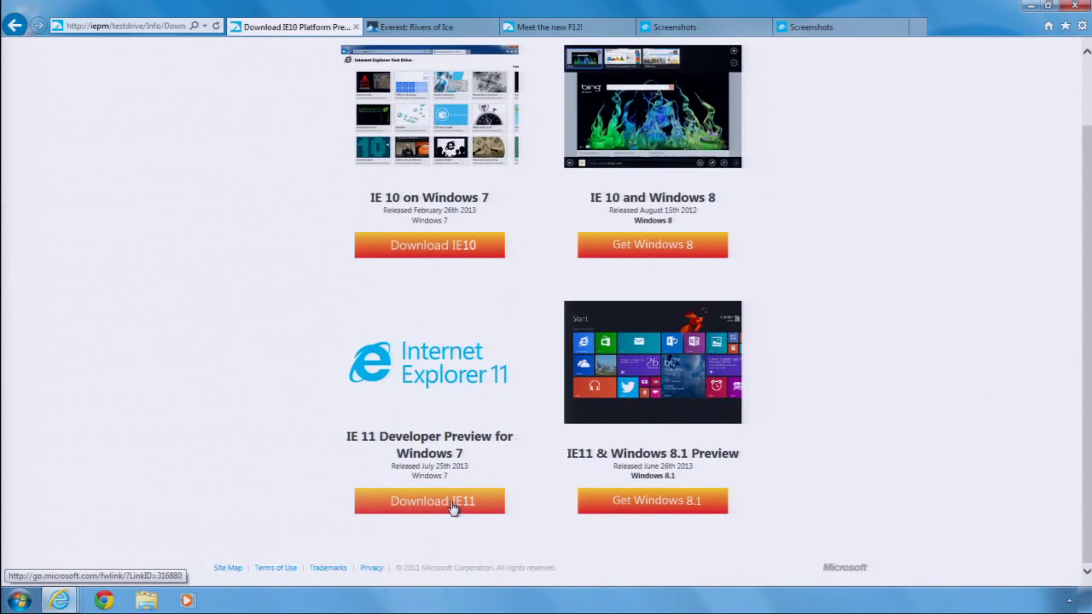